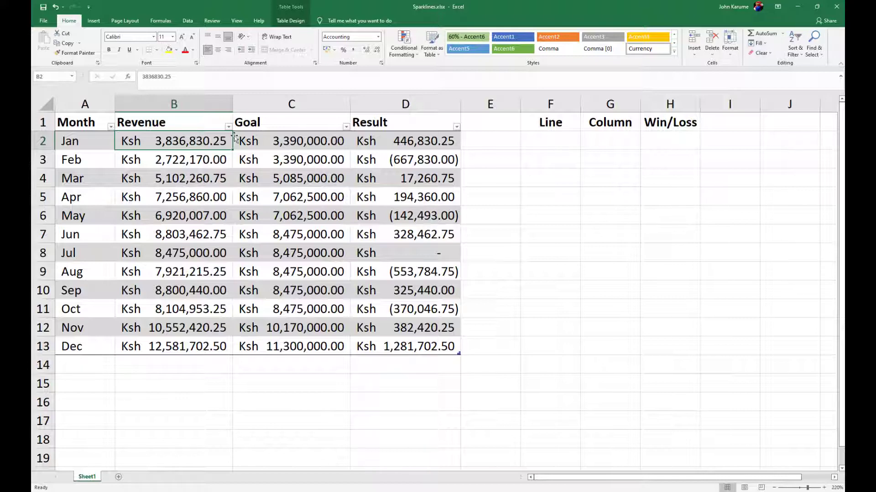
# Insert a Line sparkline in cell F2 from the Revenue data range B2:B13.
pyautogui.click(412, 140)
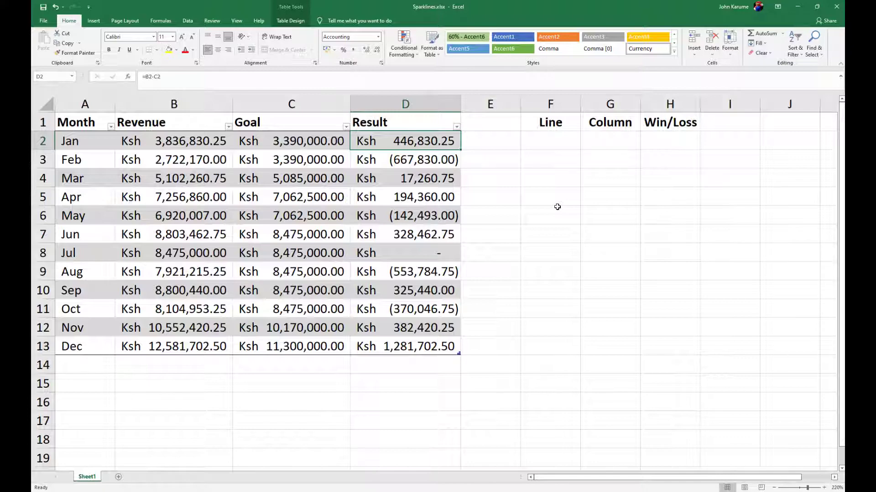
pyautogui.click(559, 141)
pyautogui.click(94, 21)
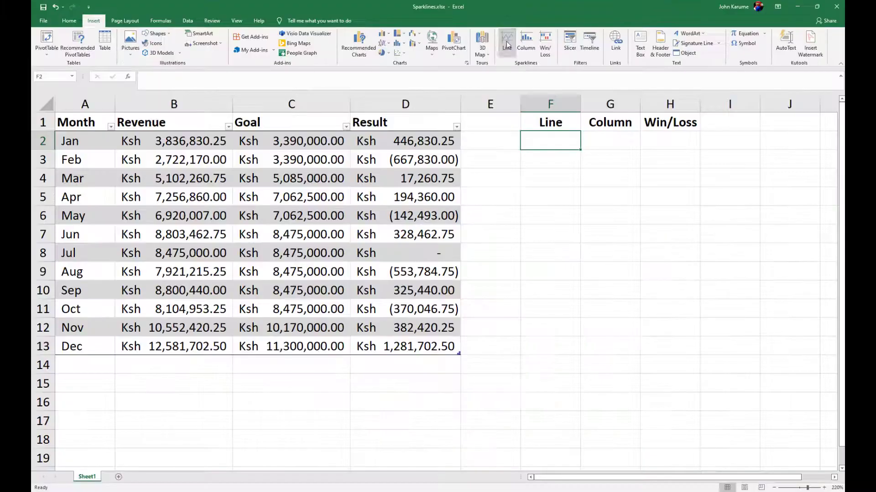
pyautogui.click(506, 44)
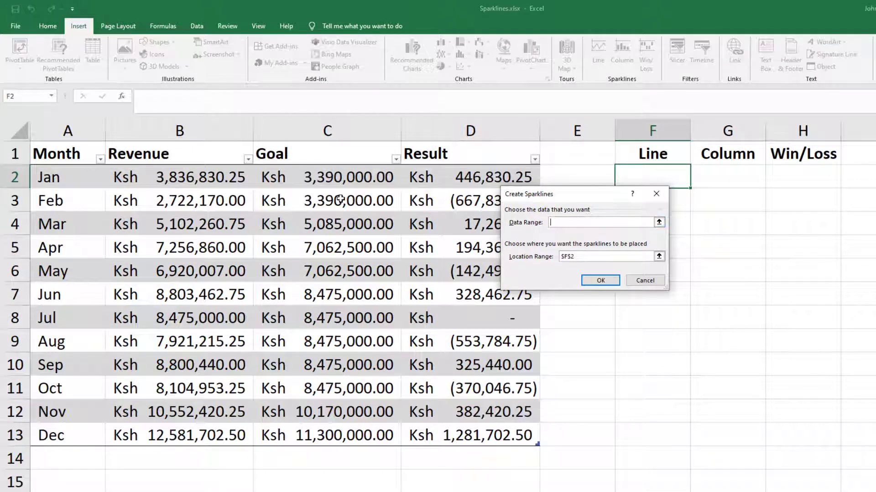
pyautogui.moveTo(222, 181); pyautogui.dragTo(206, 440)
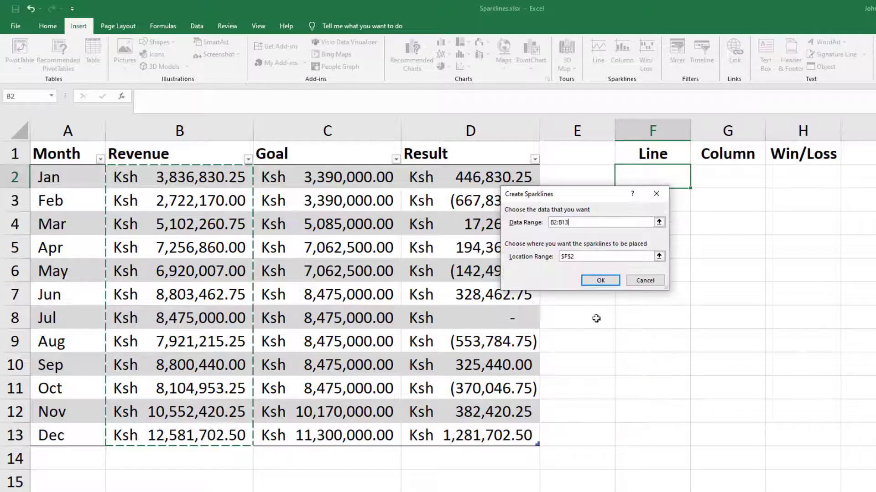
pyautogui.click(600, 280)
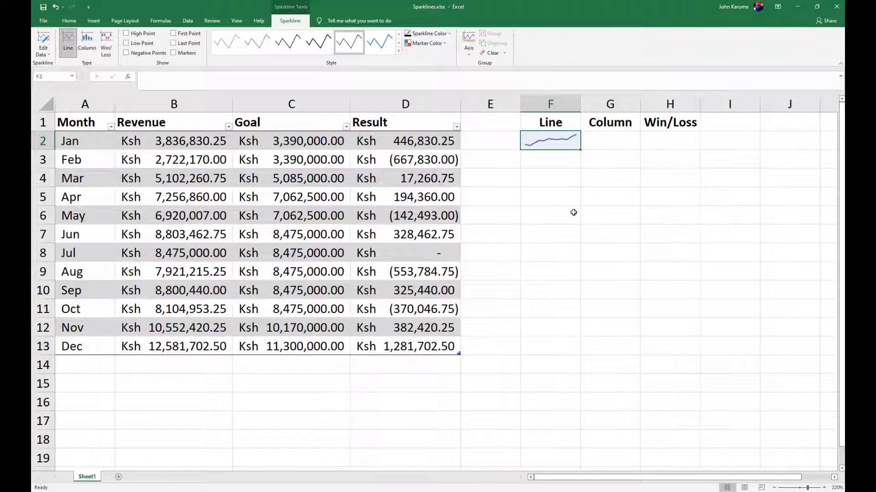
# Insert a Column sparkline in cell G2 from the Revenue data range B2:B13.
pyautogui.click(606, 143)
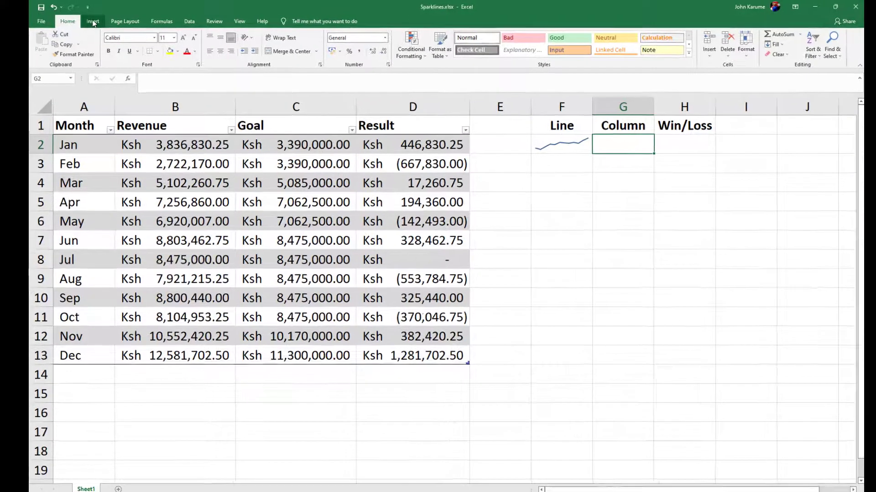
pyautogui.click(94, 21)
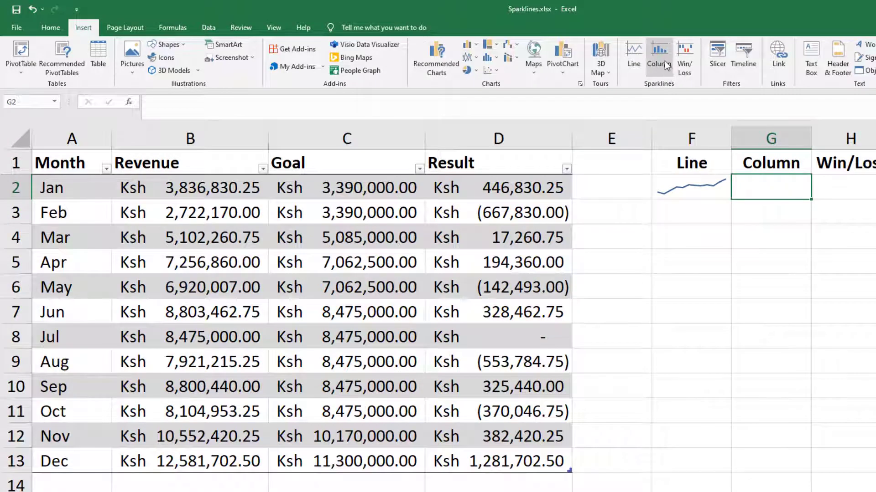
pyautogui.click(665, 62)
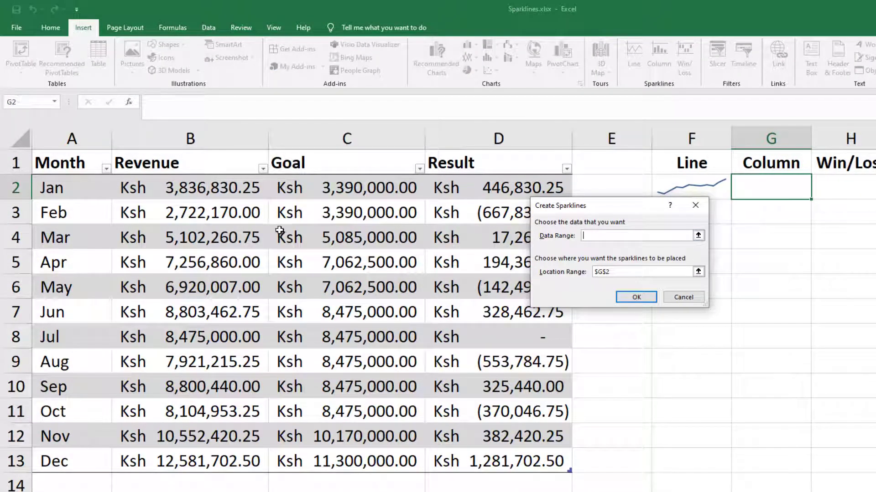
pyautogui.moveTo(201, 189); pyautogui.dragTo(202, 462)
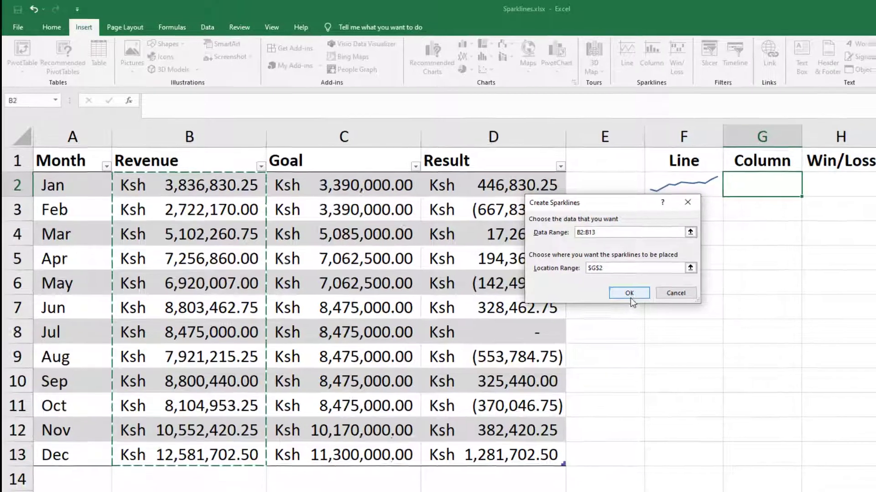
pyautogui.click(635, 296)
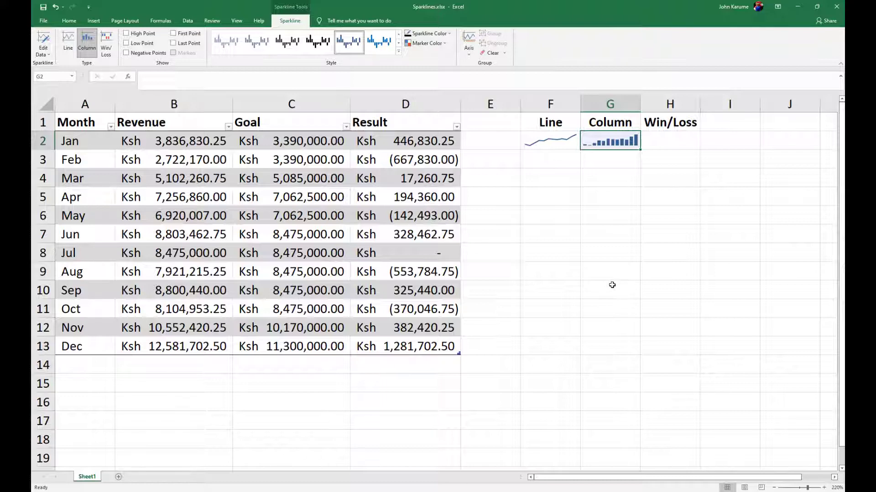
# Insert a Win/Loss sparkline in cell H2 from the Result data range D2:D13.
pyautogui.click(420, 141)
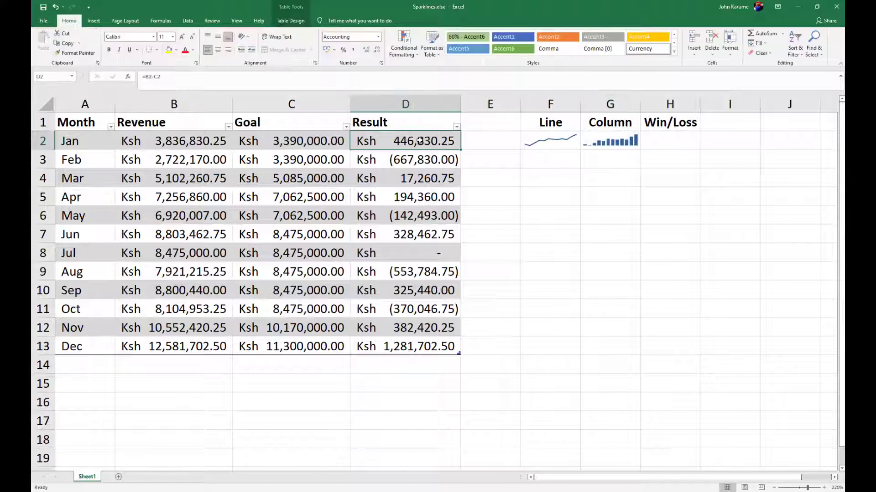
pyautogui.click(411, 163)
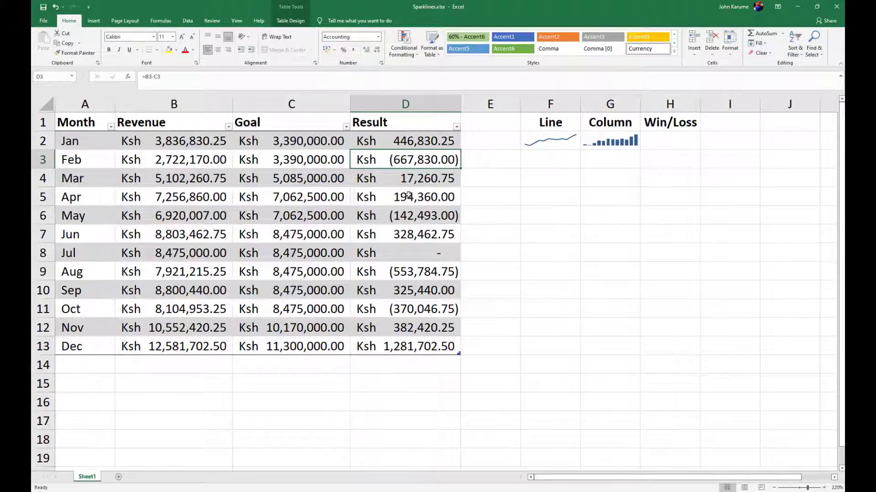
pyautogui.click(424, 256)
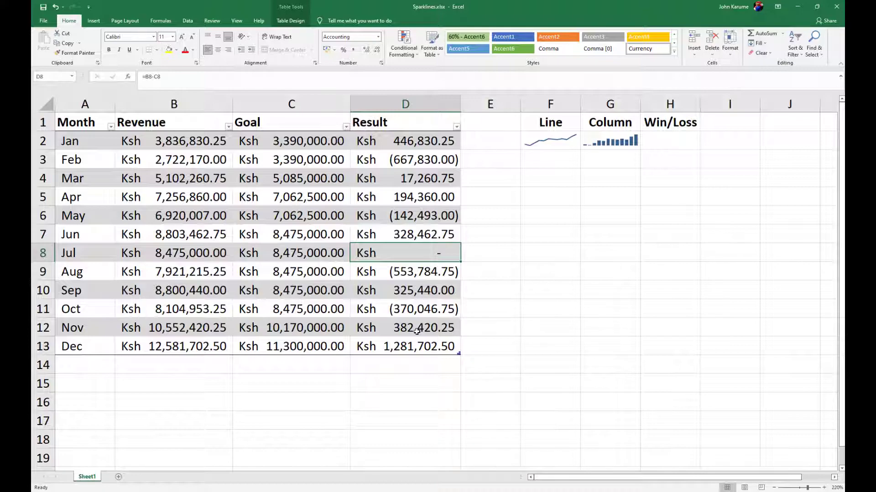
pyautogui.click(680, 135)
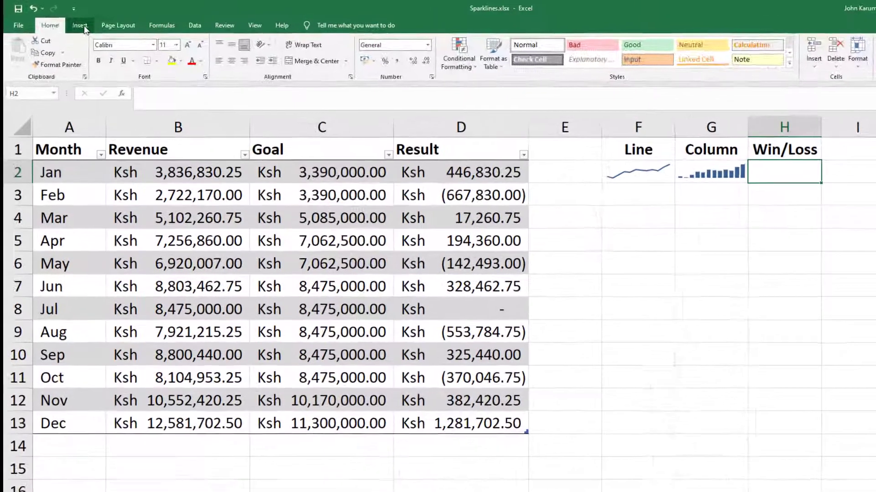
pyautogui.click(92, 22)
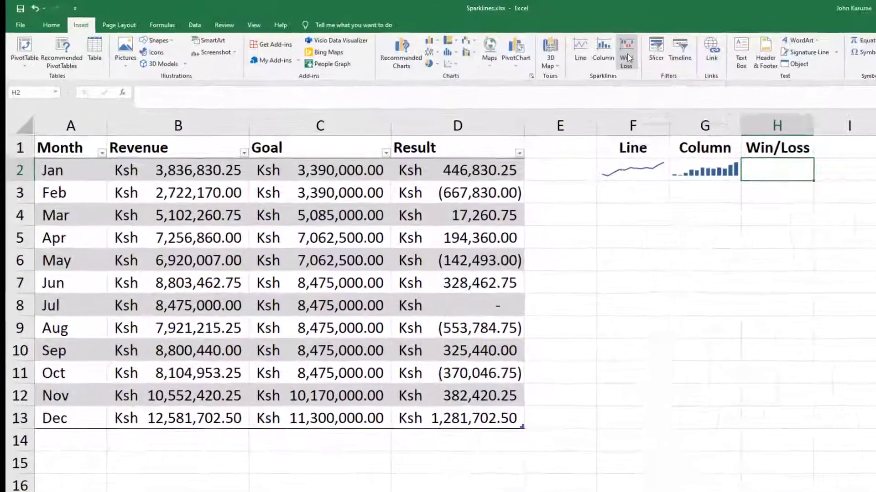
pyautogui.click(545, 47)
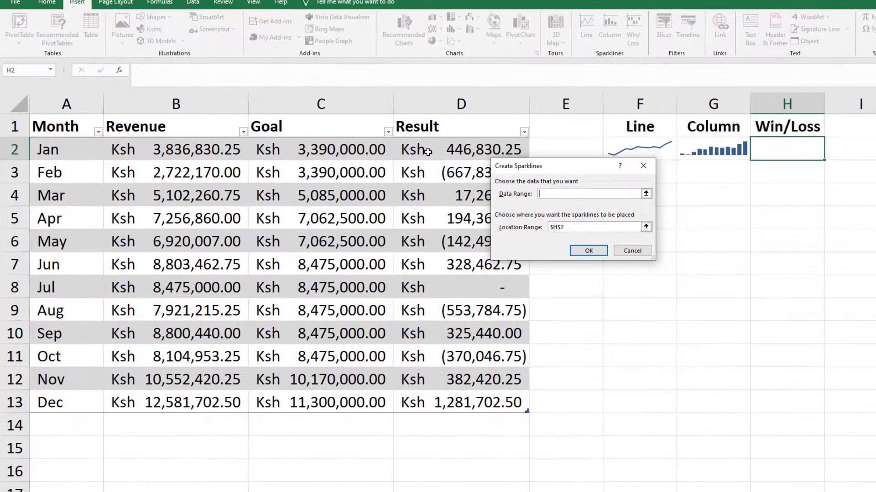
pyautogui.moveTo(428, 152); pyautogui.dragTo(440, 398)
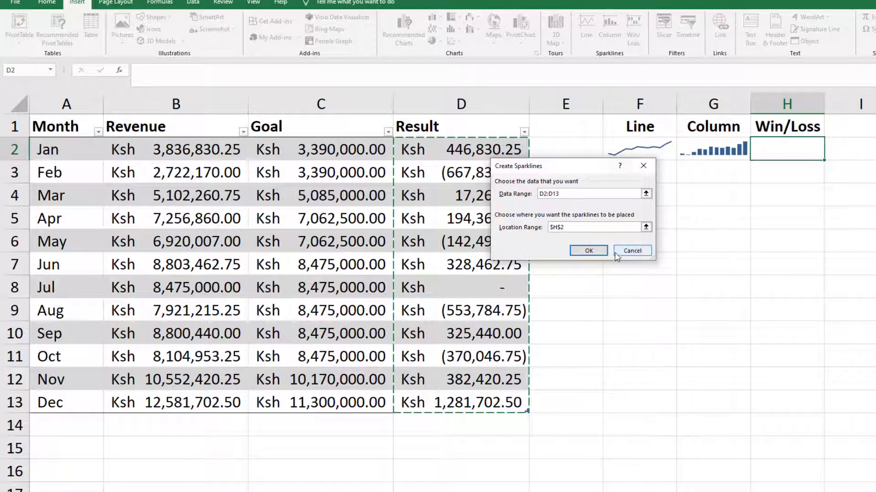
pyautogui.click(588, 250)
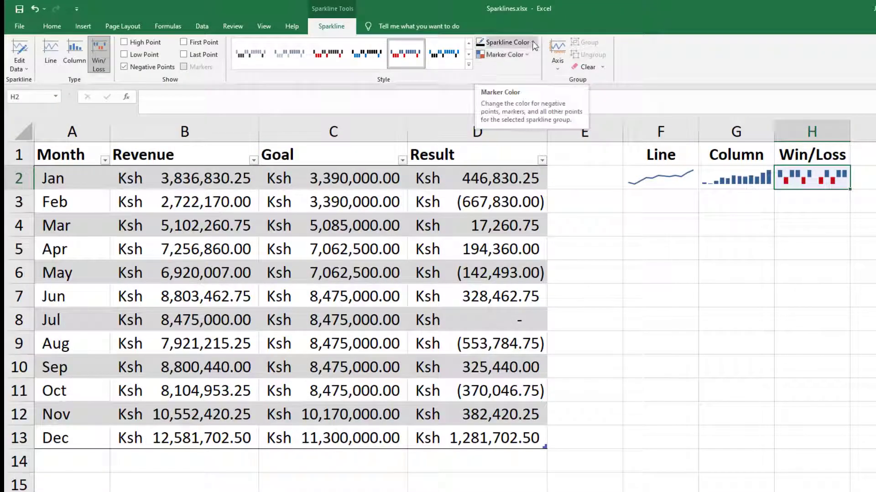
pyautogui.click(534, 43)
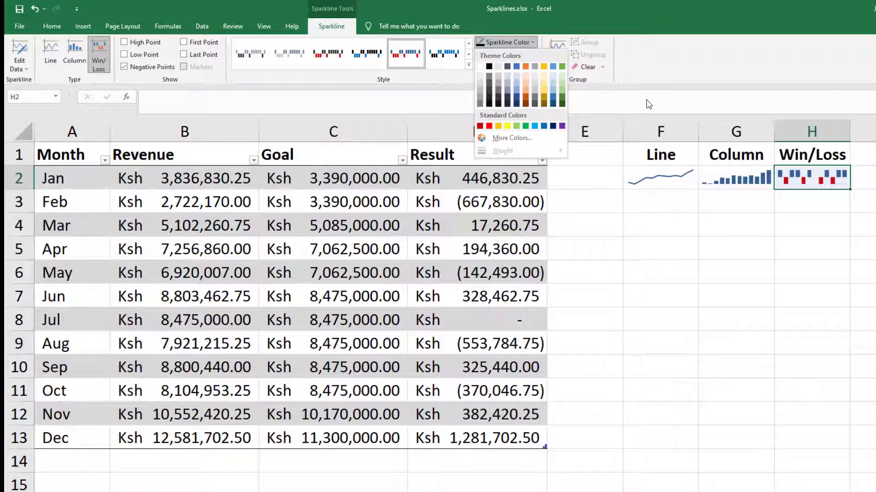
pyautogui.click(648, 81)
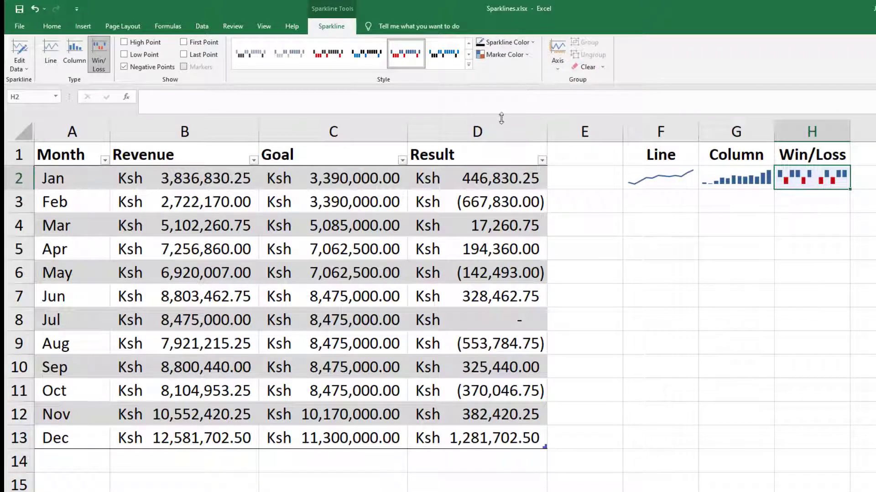
# Try highlighting the high and low points on the line sparkline in F2, and clear both highlights again.
pyautogui.click(651, 180)
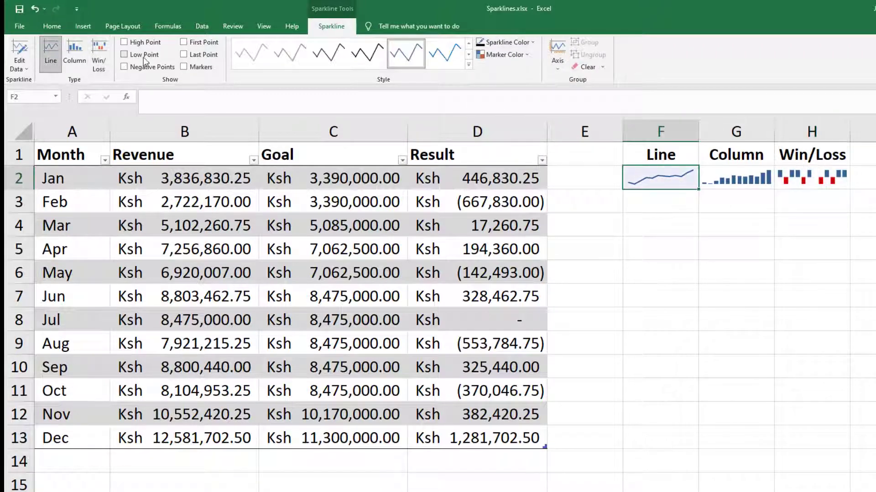
pyautogui.click(124, 42)
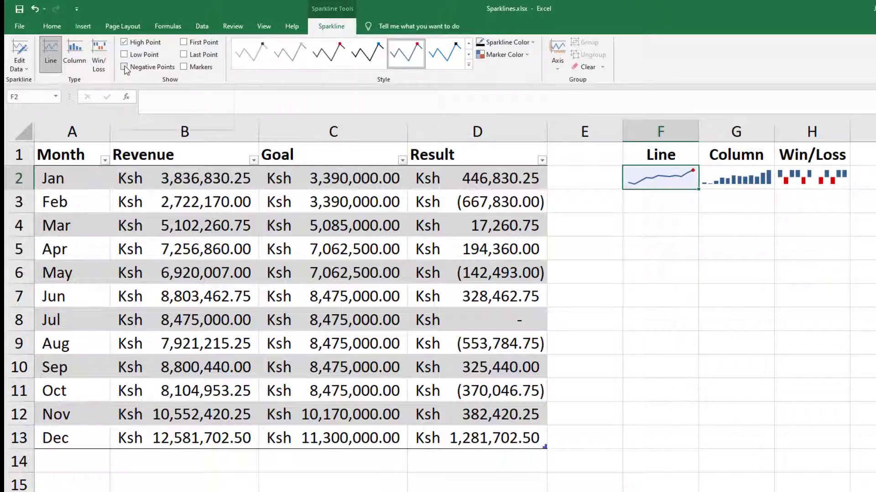
pyautogui.click(124, 55)
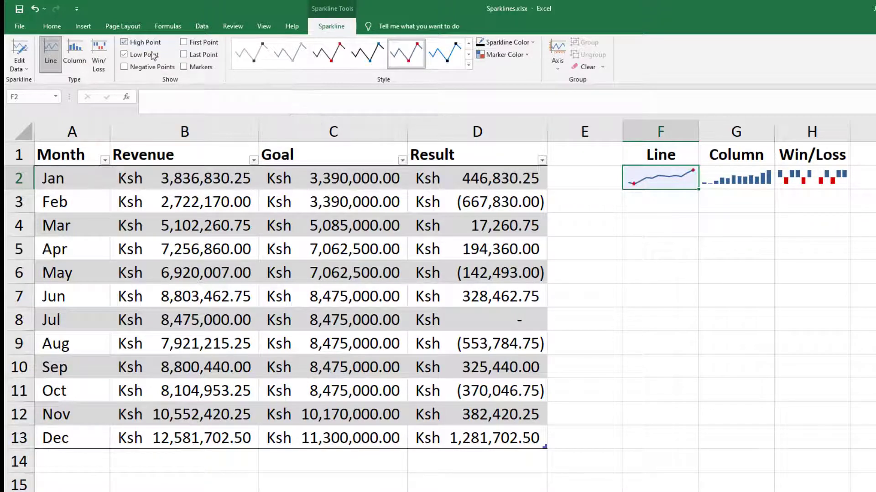
pyautogui.click(124, 54)
pyautogui.click(124, 41)
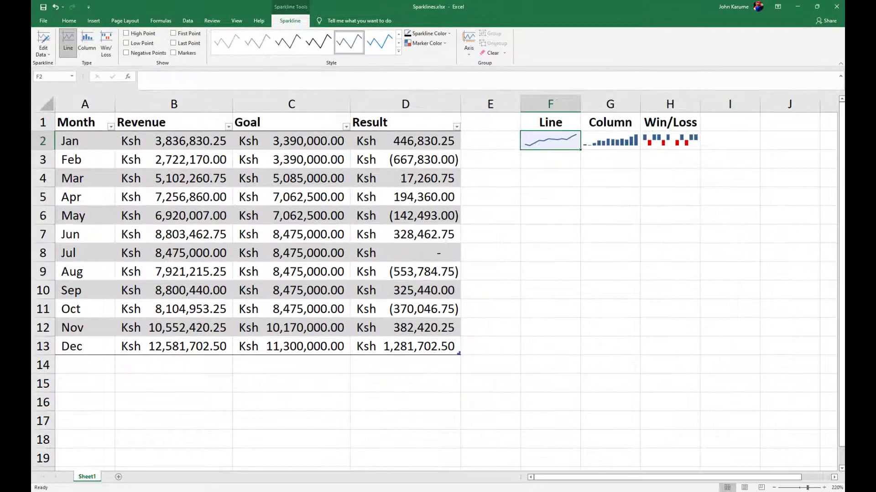
pyautogui.click(657, 143)
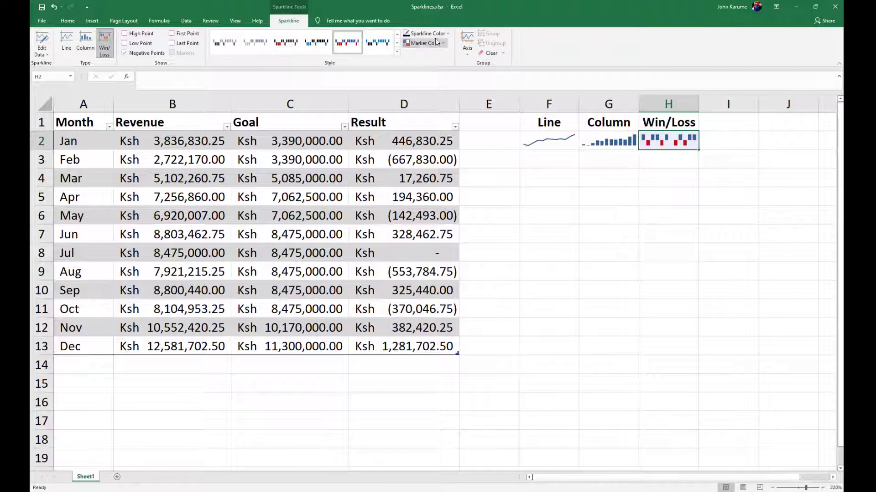
pyautogui.click(447, 34)
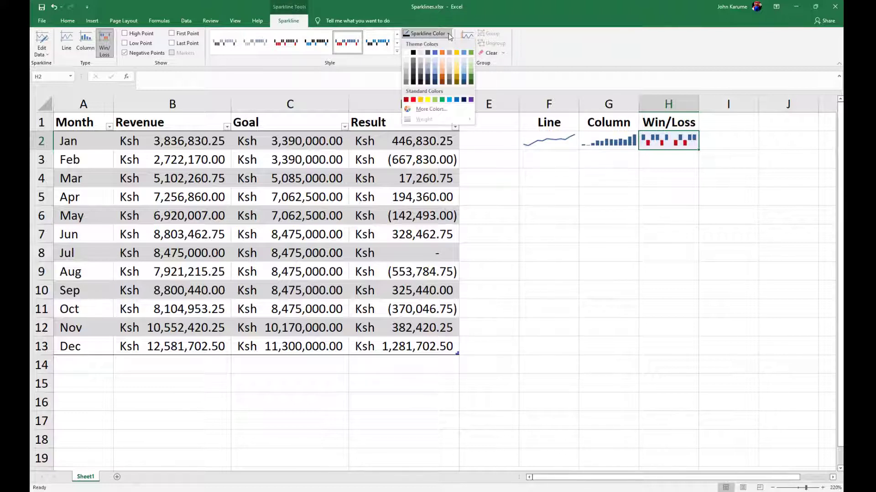
pyautogui.click(537, 60)
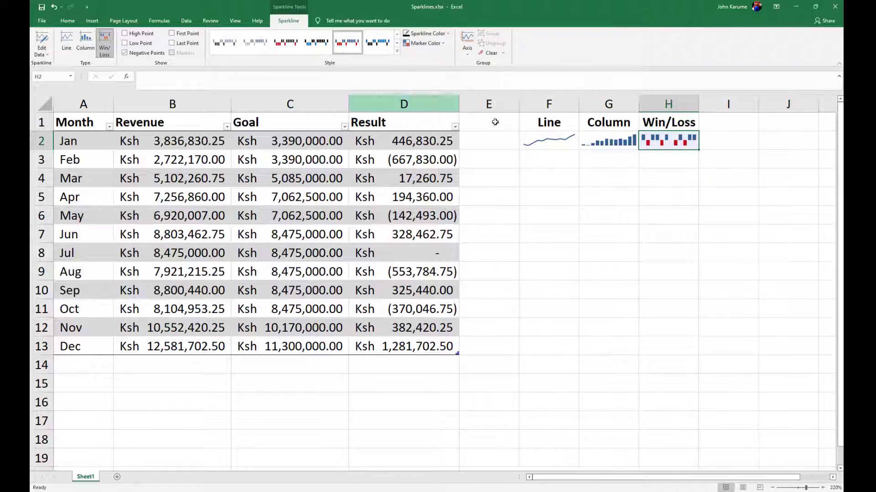
# Turn off the low point and high point highlights on the line sparkline in F2.
pyautogui.click(541, 143)
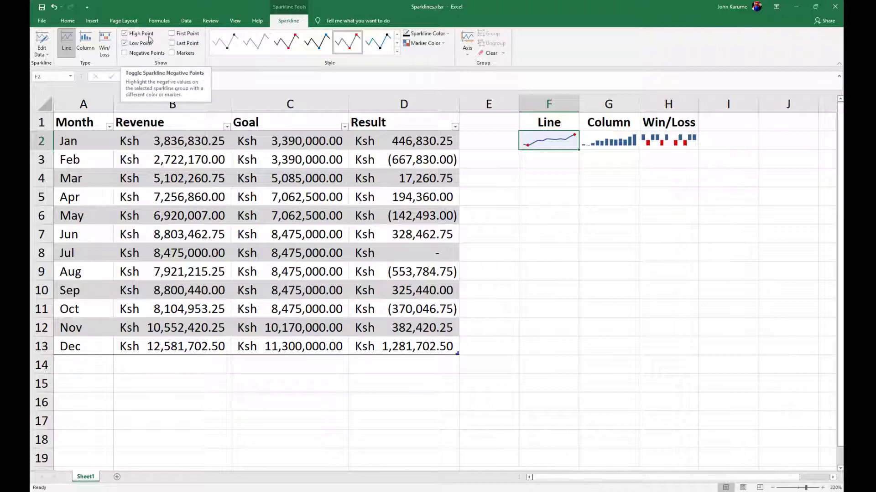
pyautogui.click(125, 43)
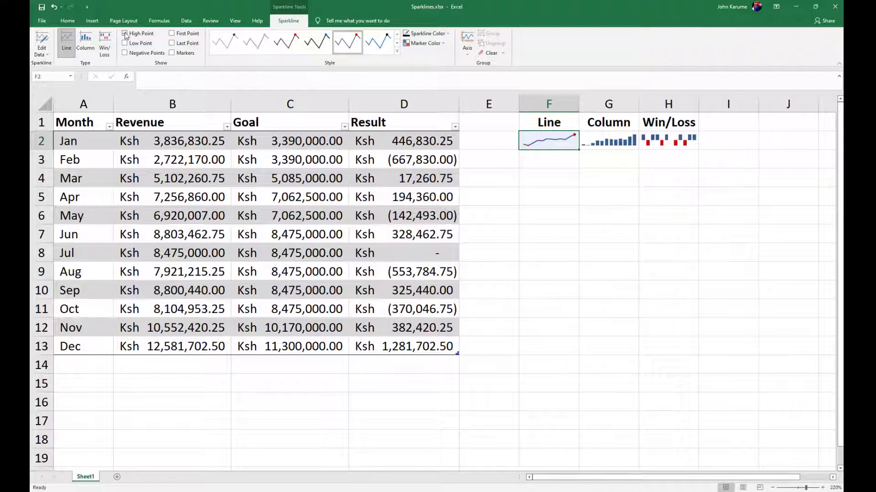
pyautogui.click(125, 34)
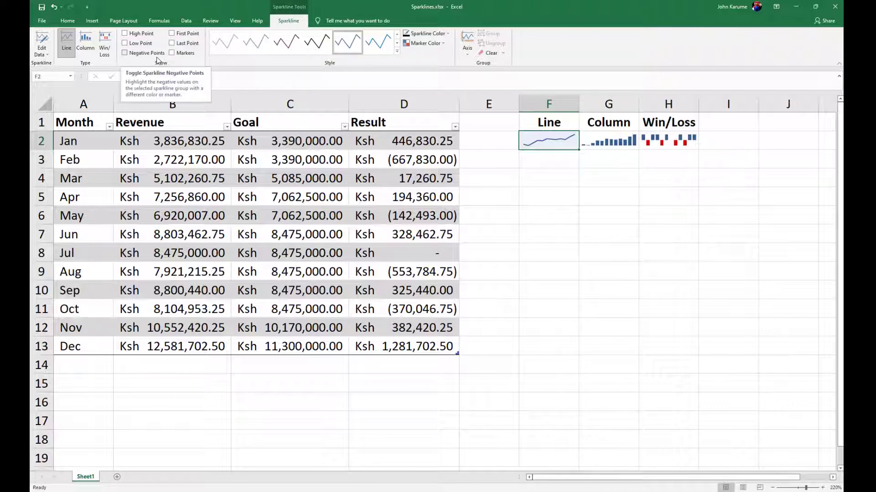